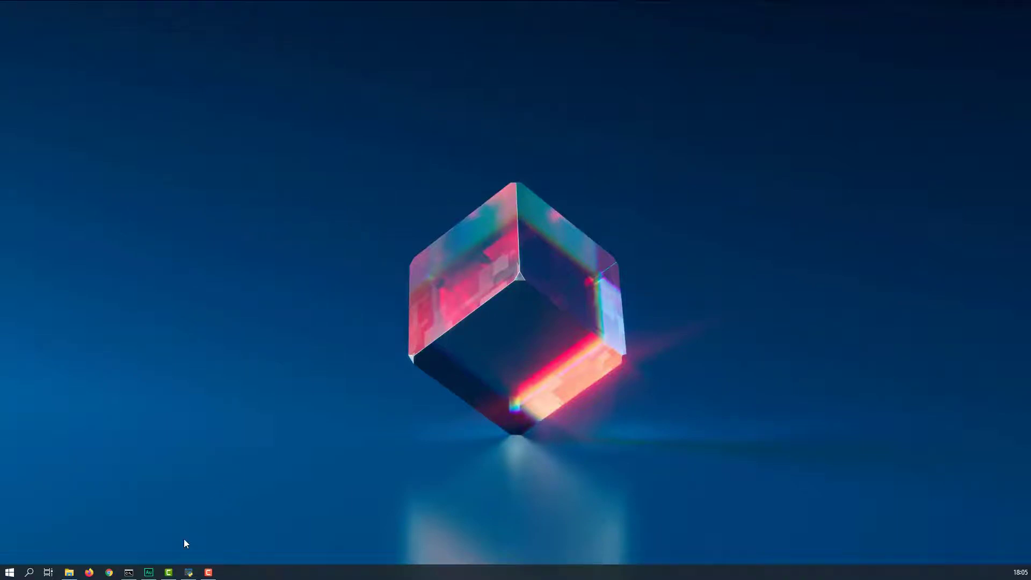
Launch the face mask recognition app from the taskbar and nudge its window slightly higher.
left_click(189, 573)
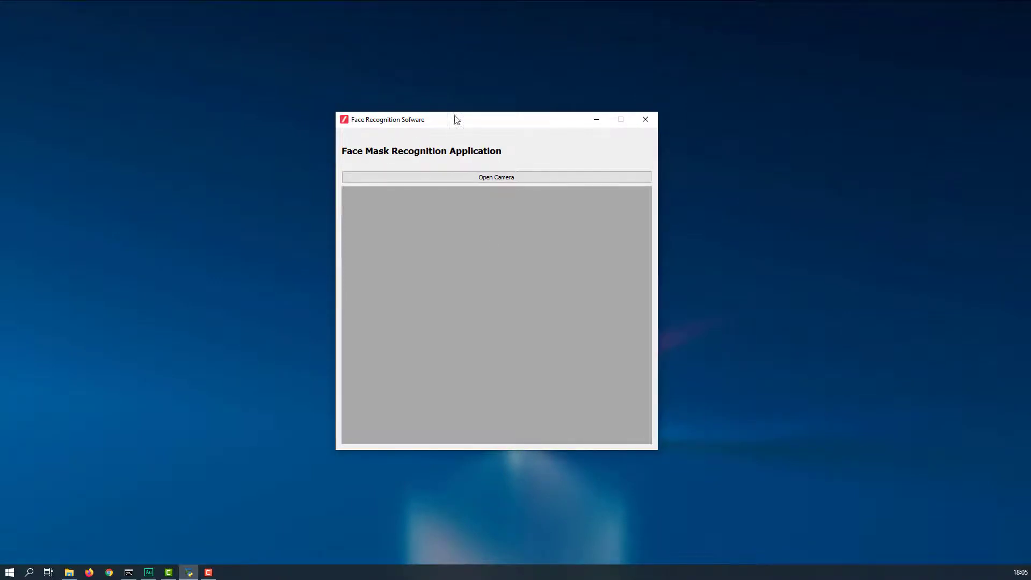
left_click_drag(463, 121, 471, 106)
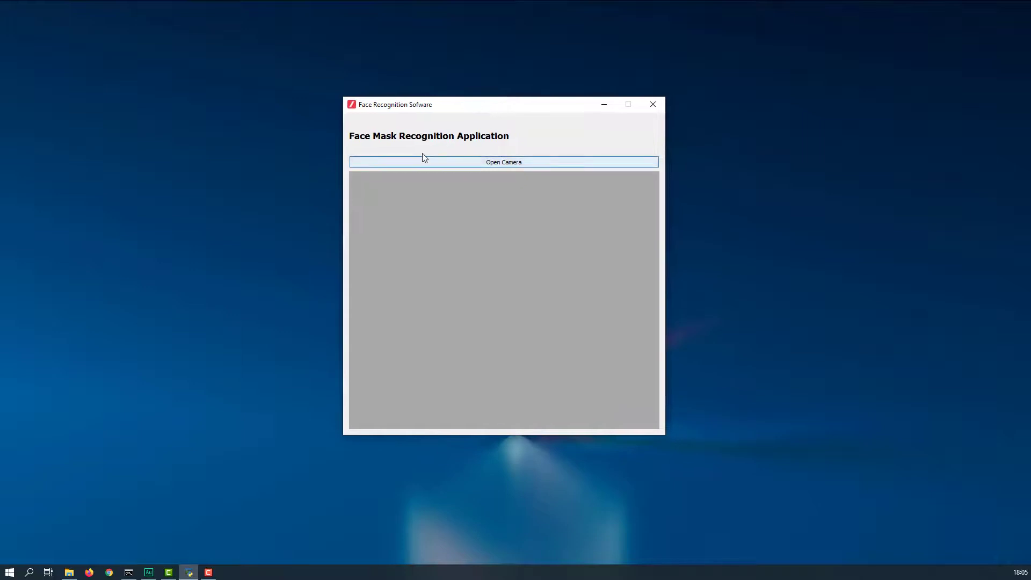
Start the webcam stream so mask detection labels the face 'No Mask: 47 %'.
left_click(503, 163)
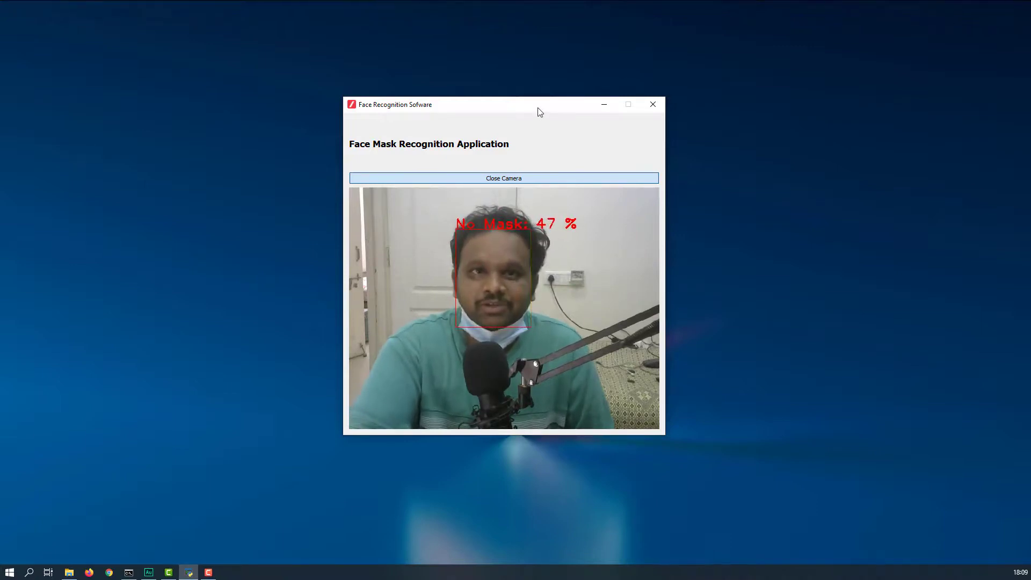
Shift the running detection window about 200 pixels to the right.
mouse_move(538, 107)
left_mouse_down()
mouse_move(673, 105)
mouse_move(654, 104)
left_mouse_up()
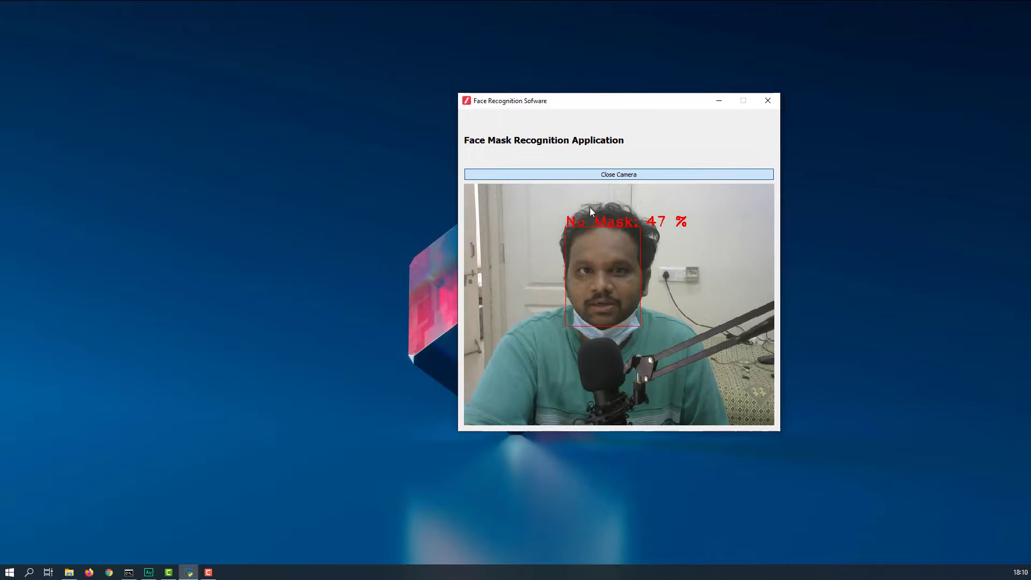